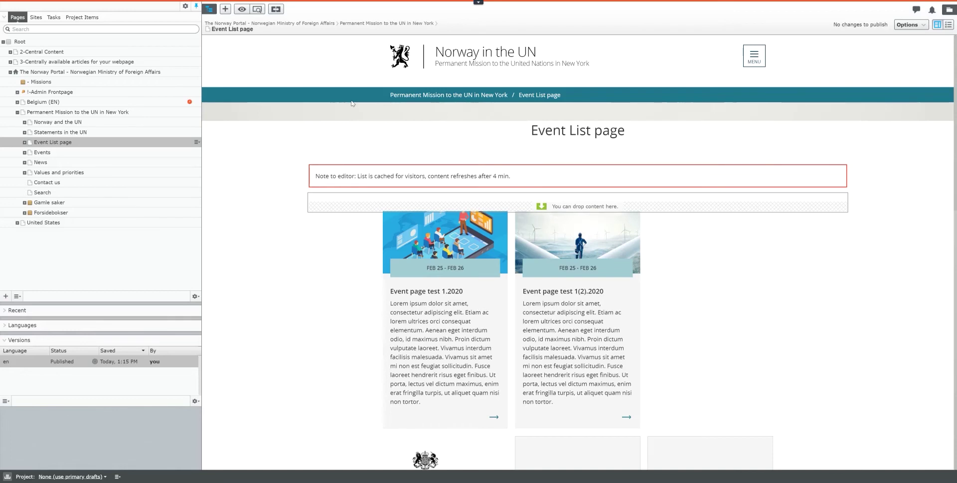
Open Event page test 1(2).2020 under the Event List page of the Permanent Mission to the UN in New York
click(24, 163)
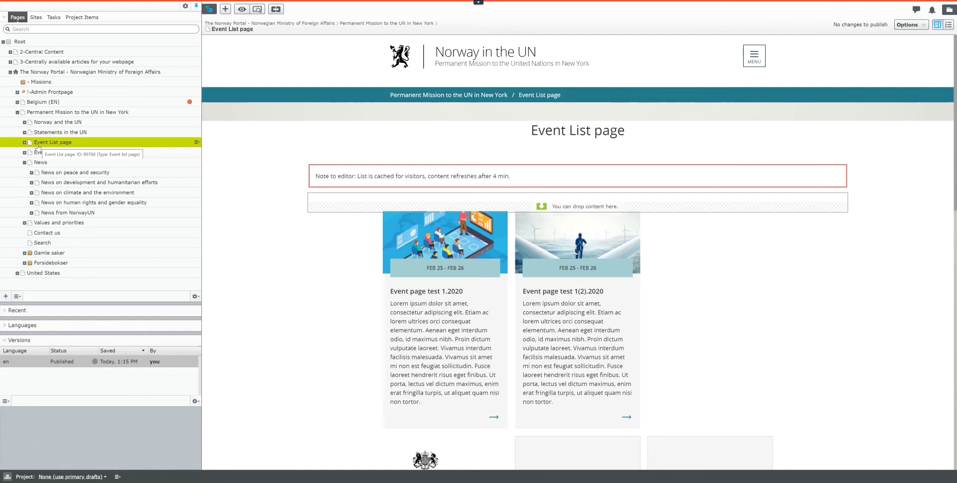
click(24, 162)
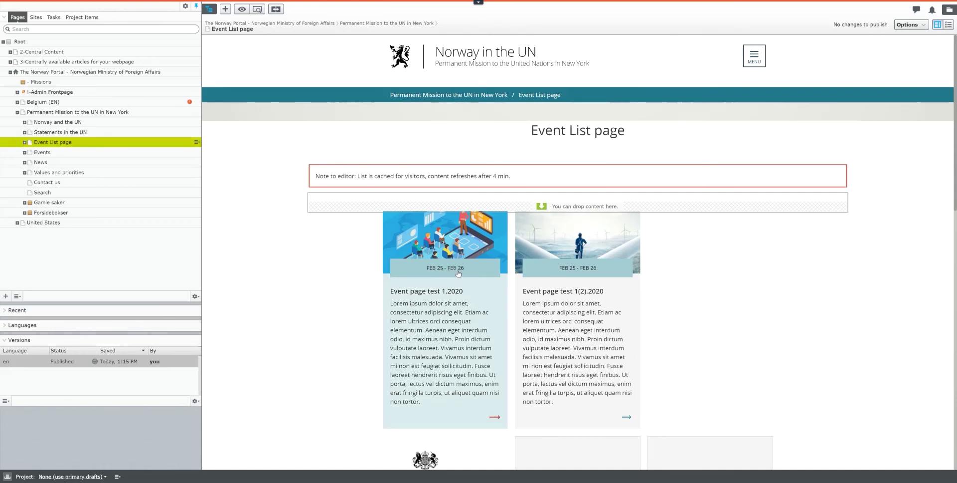
click(24, 142)
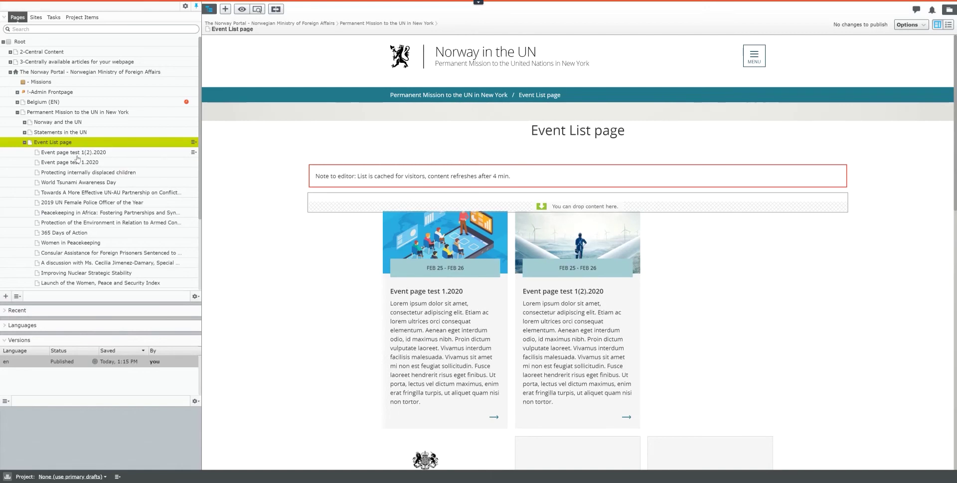
click(75, 152)
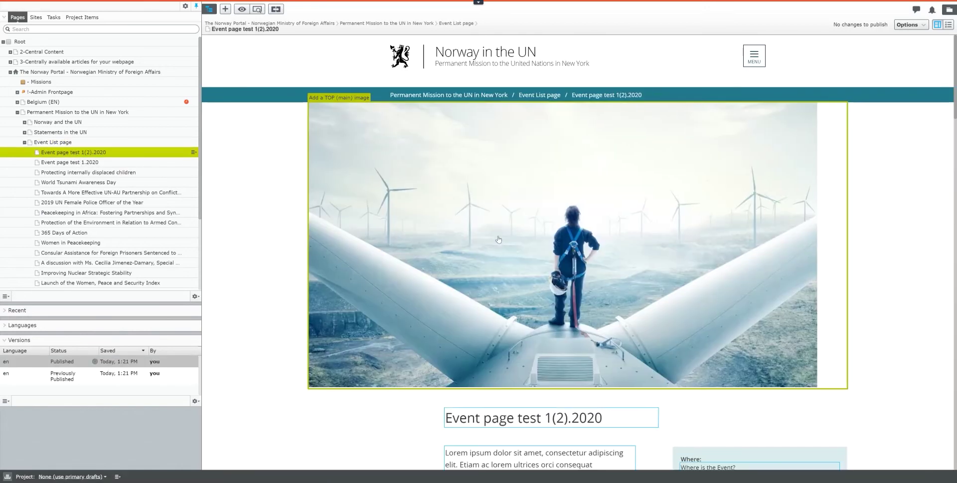
Set the event's start date to 24 February 2020 and publish the event page
scroll(866, 343, down, 3)
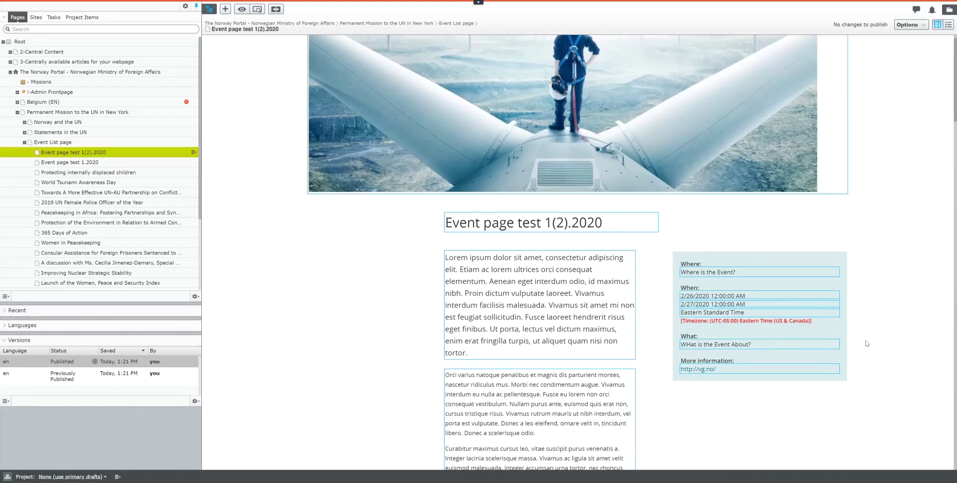
click(760, 268)
click(922, 290)
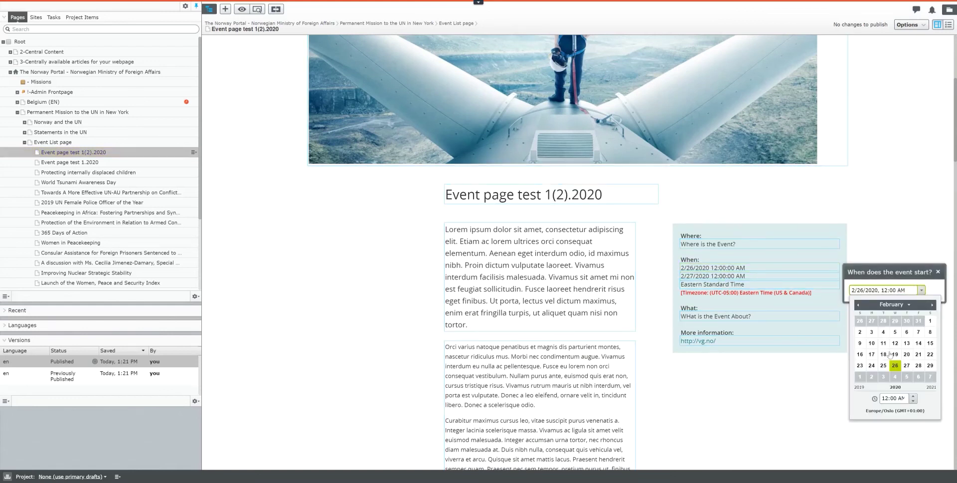
click(872, 365)
click(806, 394)
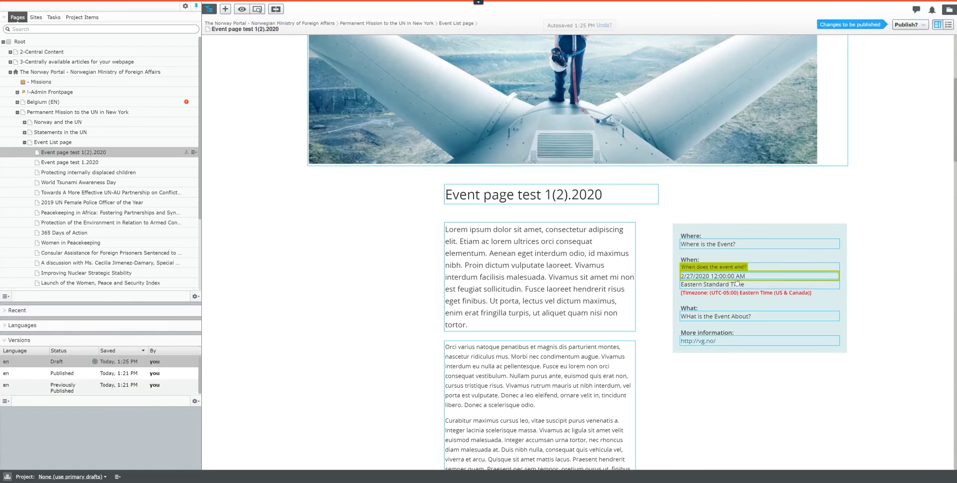
click(909, 24)
click(889, 64)
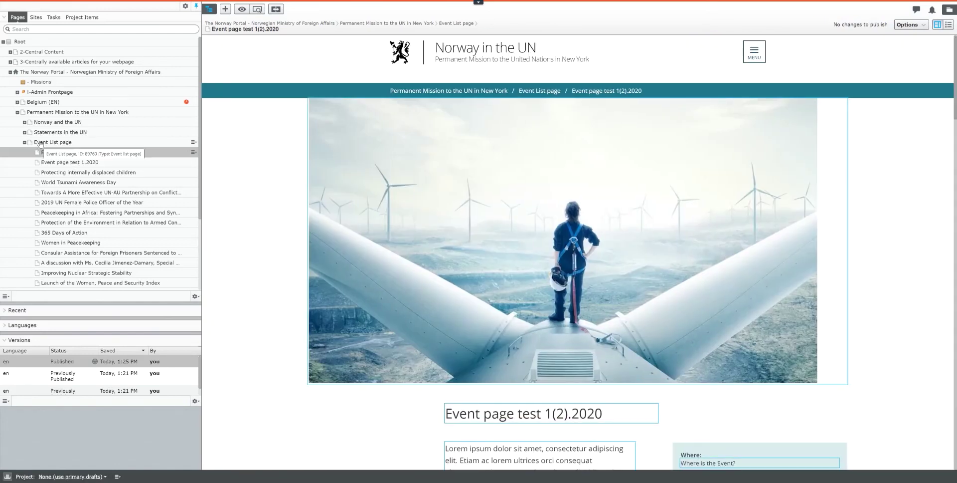
Place Event page test 1(2).2020 as the focus event on the Event List page and publish the changes
click(40, 142)
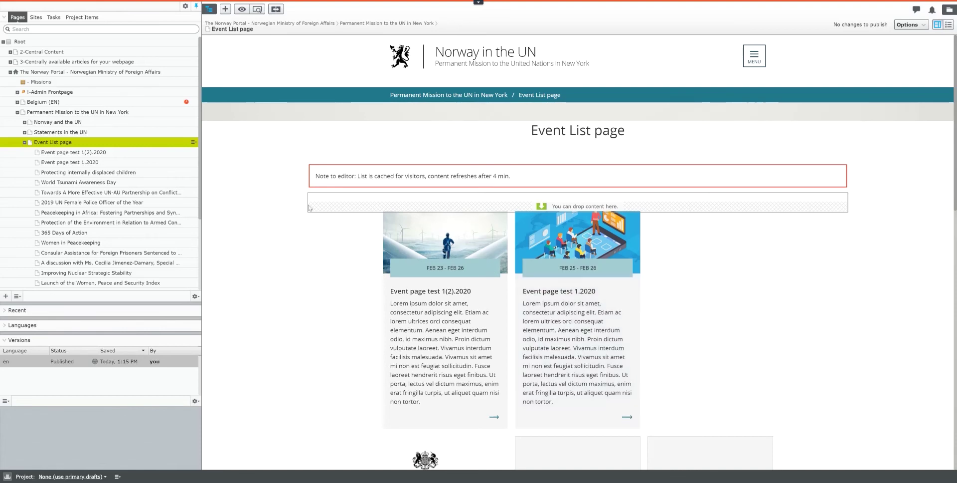
click(412, 203)
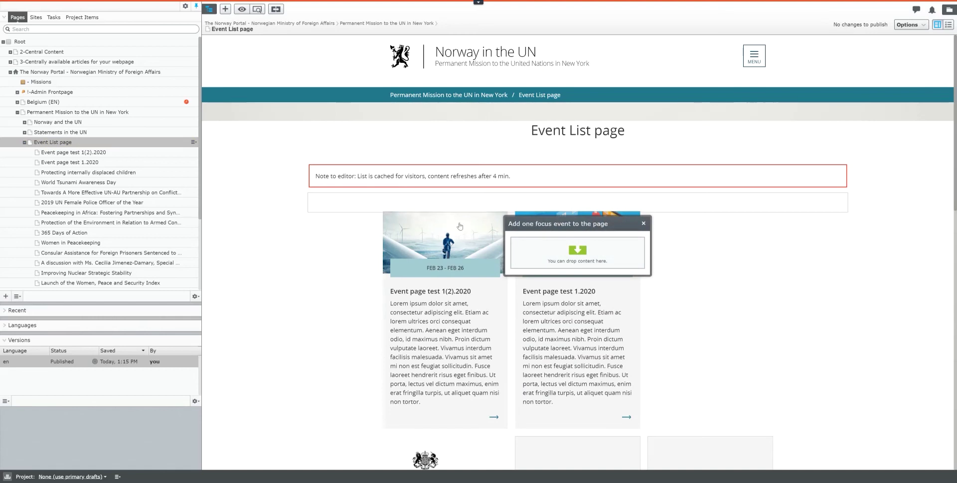
click(715, 264)
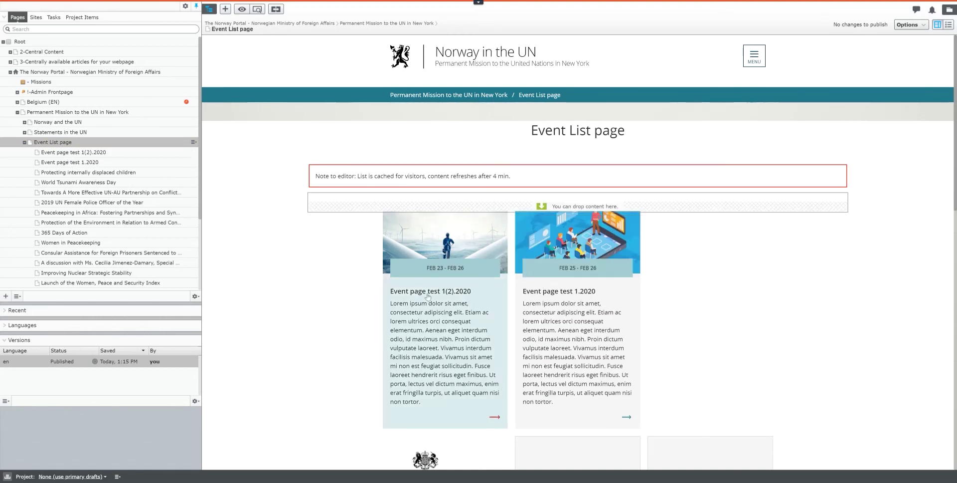
drag(439, 297, 394, 201)
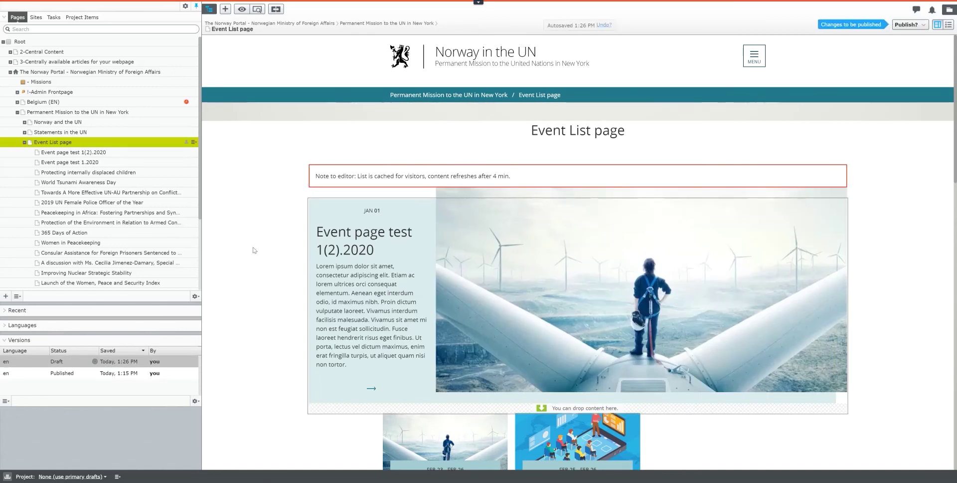
click(910, 28)
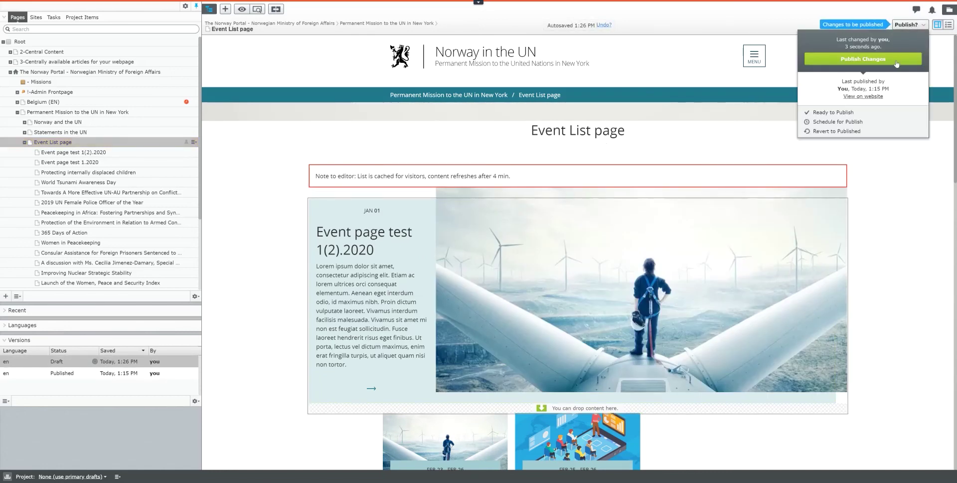
click(896, 64)
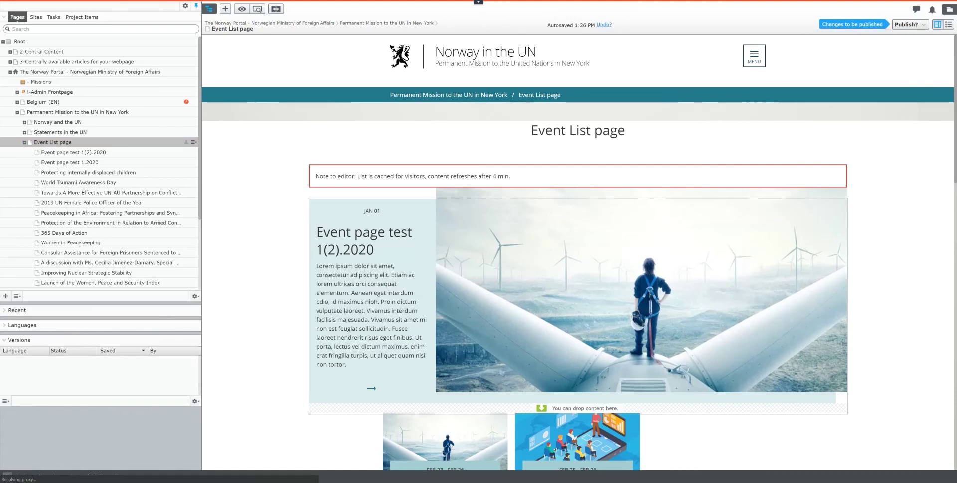
Preview the published Event List page, checking the focus event and the event cards beneath it
scroll(830, 210, down, 5)
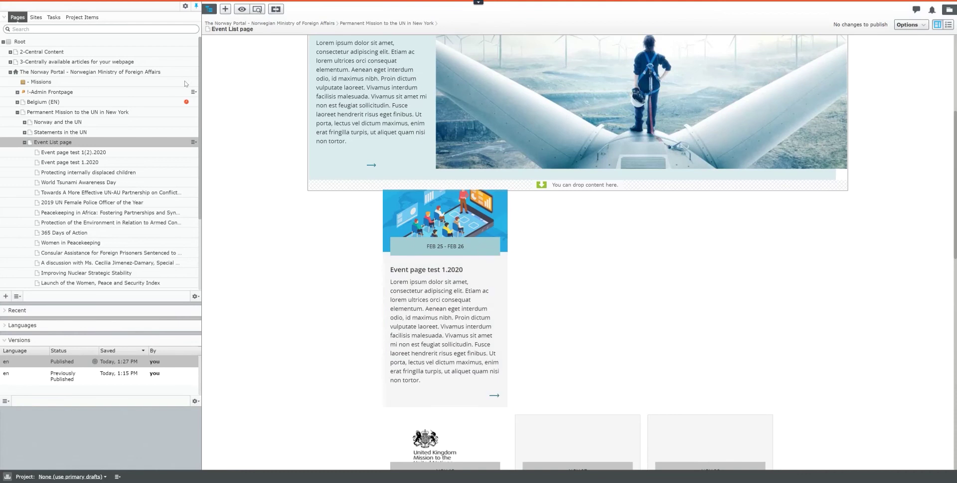
click(258, 12)
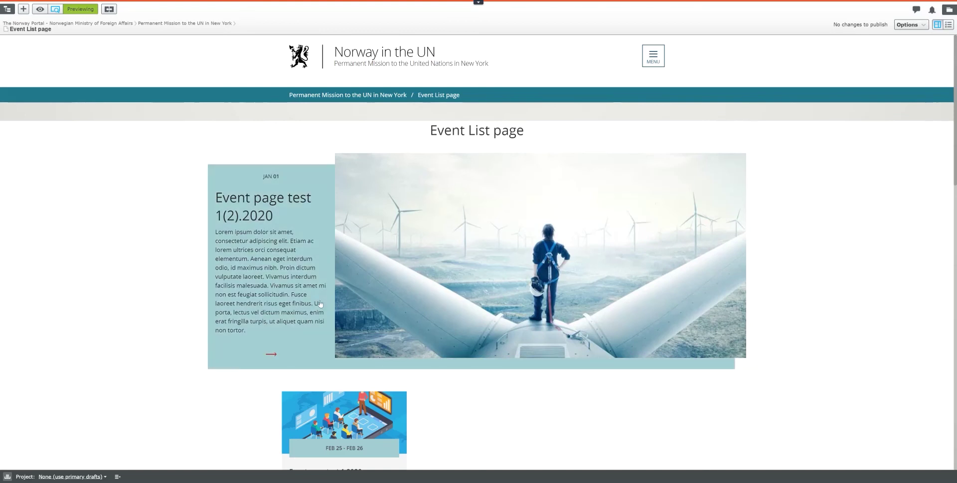
click(305, 294)
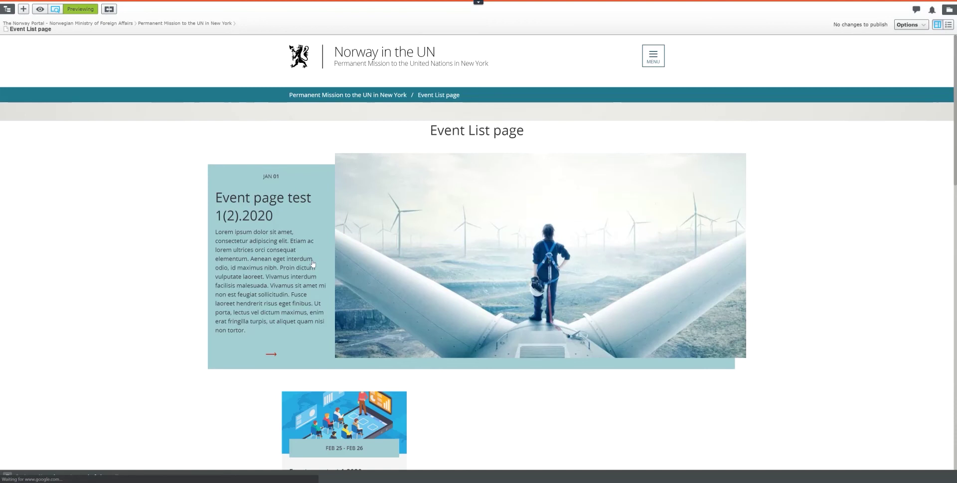
key(alt+Left)
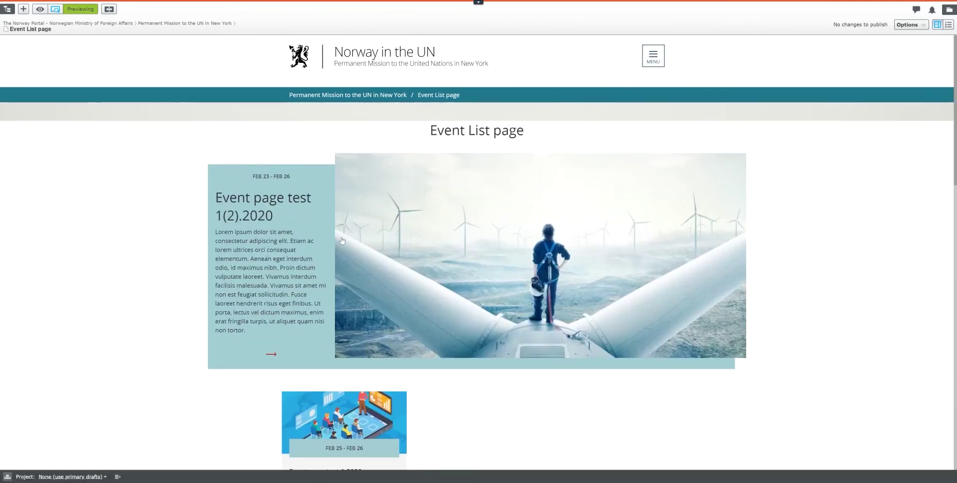
scroll(355, 283, down, 4)
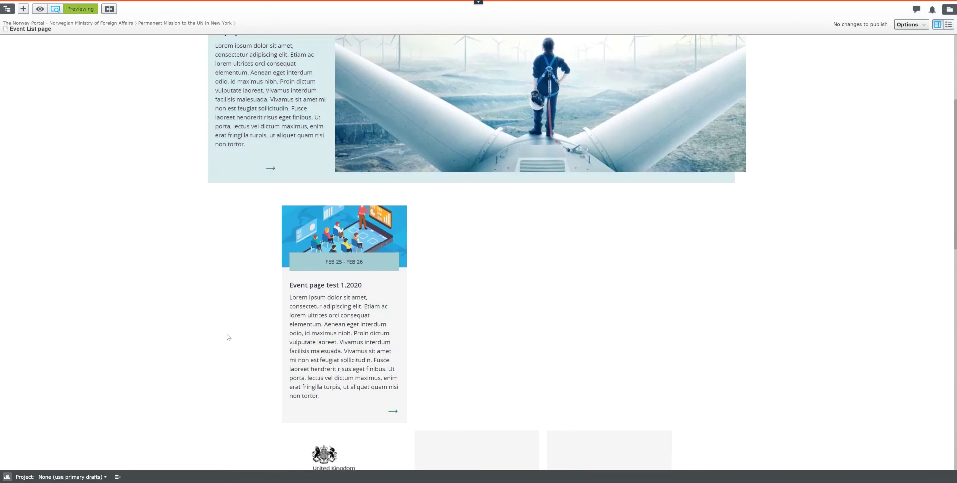
click(55, 9)
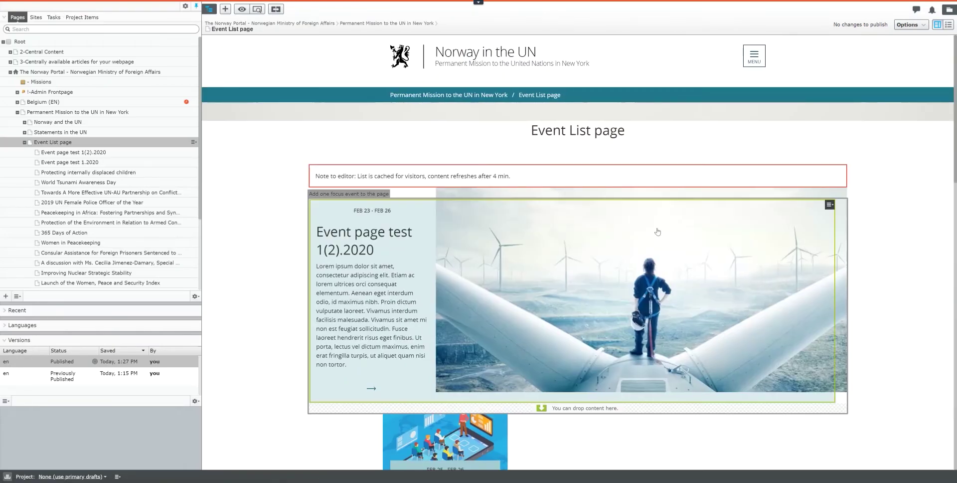
Remove the Event page test 1(2).2020 focus event from the Event List page and publish the changes
click(830, 205)
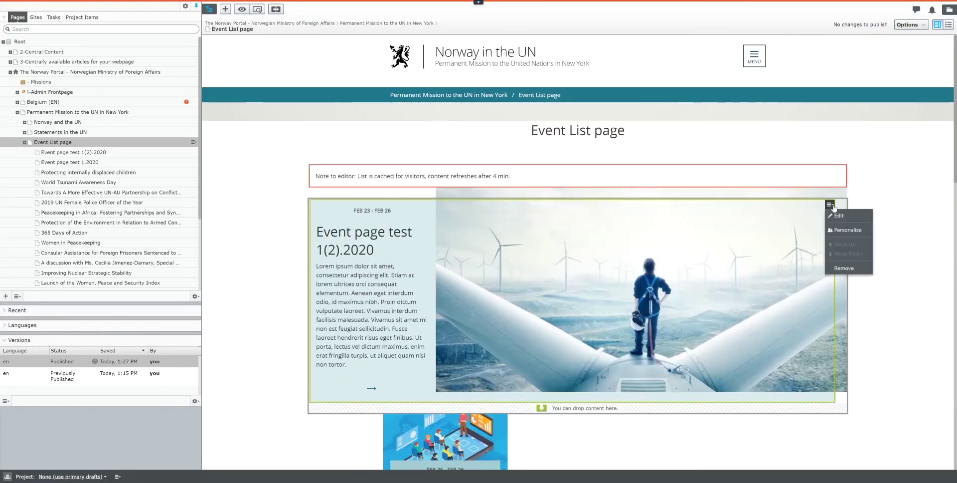
click(850, 269)
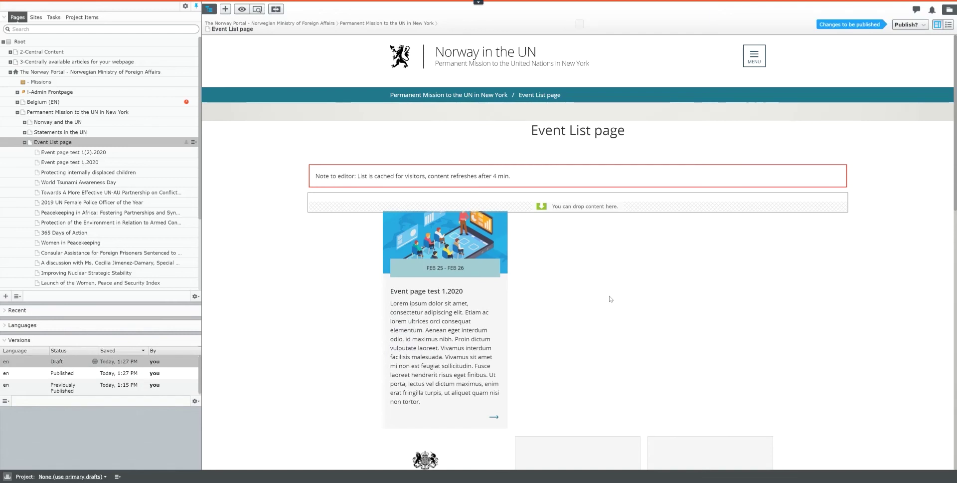
click(910, 25)
click(891, 60)
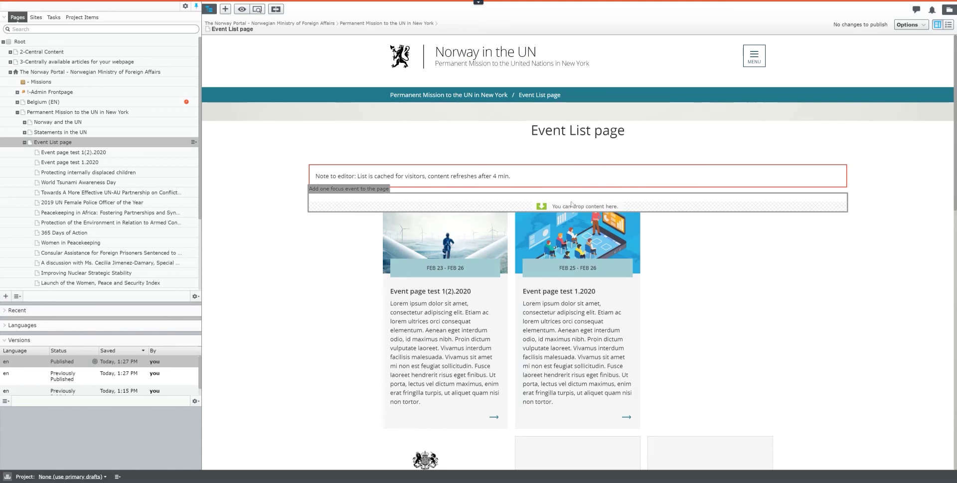
Place the Protecting internally displaced children page as the focus event on the Event List page
scroll(725, 347, down, 1)
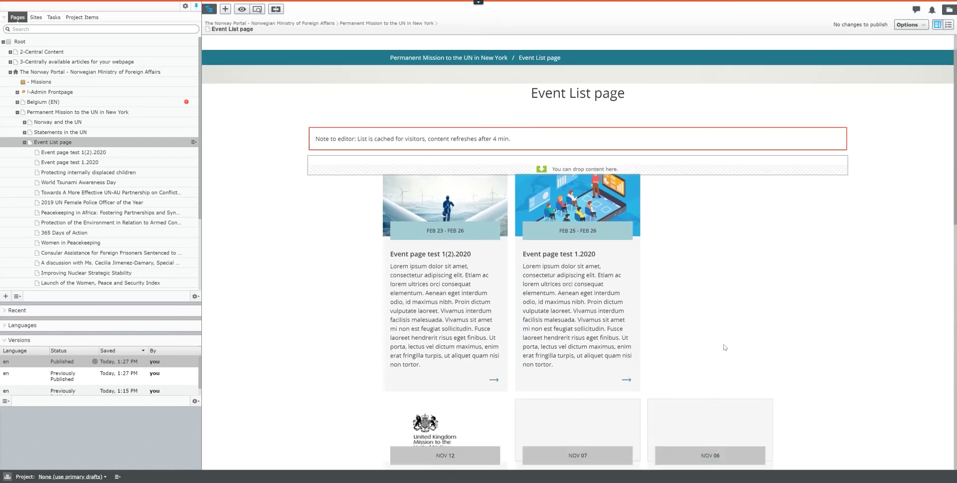
drag(69, 173, 439, 161)
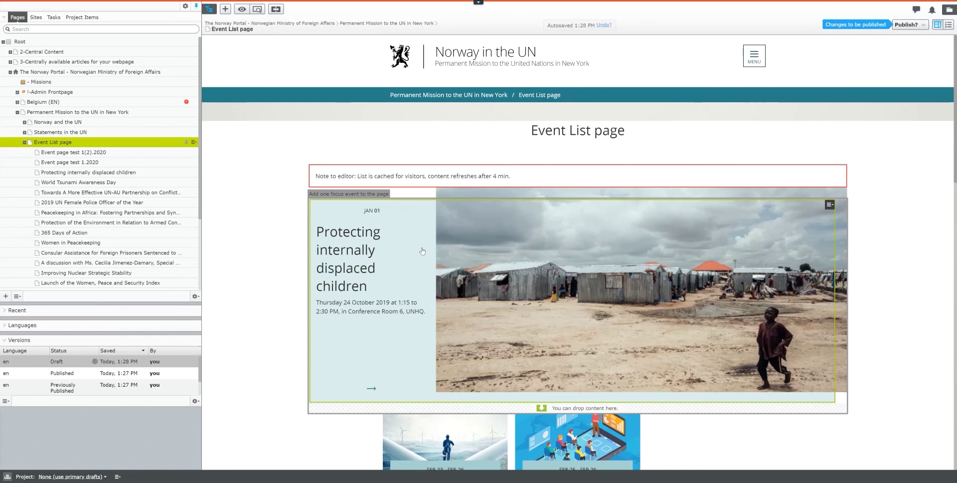
drag(320, 178, 546, 182)
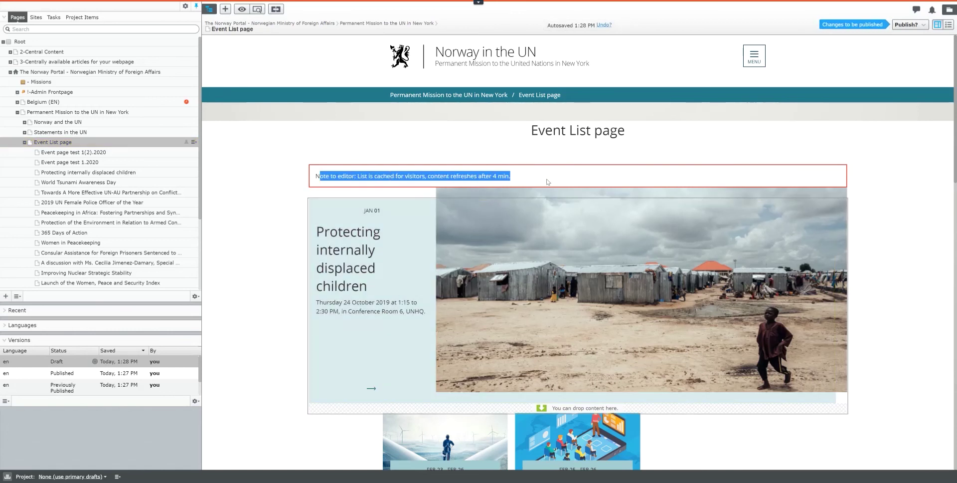
Remove the Protecting internally displaced children focus event and publish the Event List page
click(831, 206)
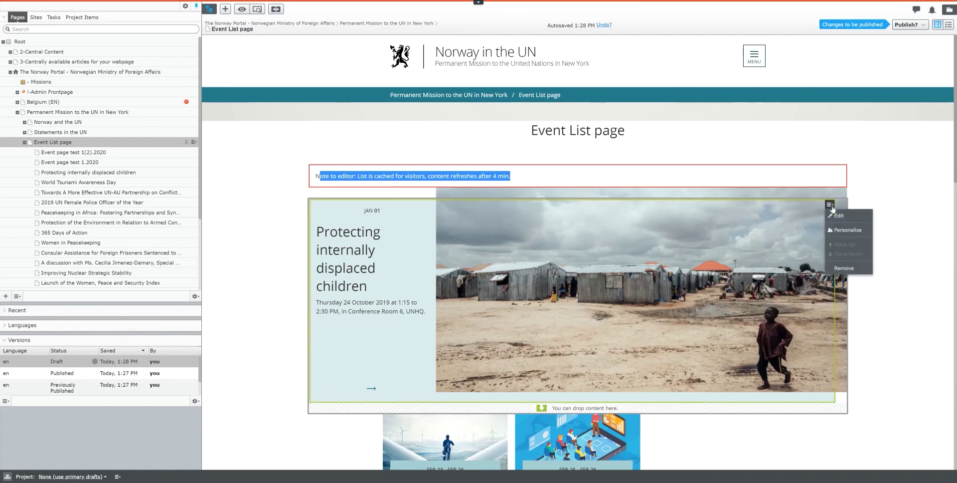
click(844, 268)
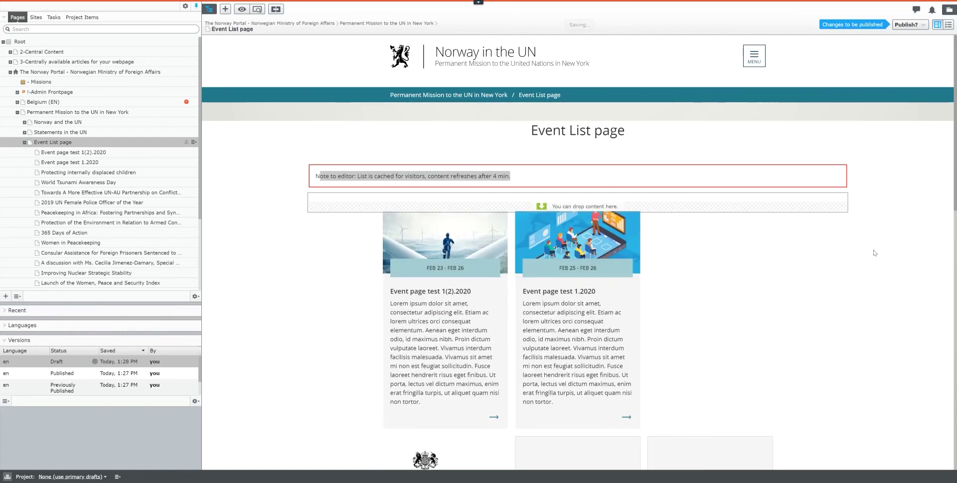
click(902, 26)
click(897, 59)
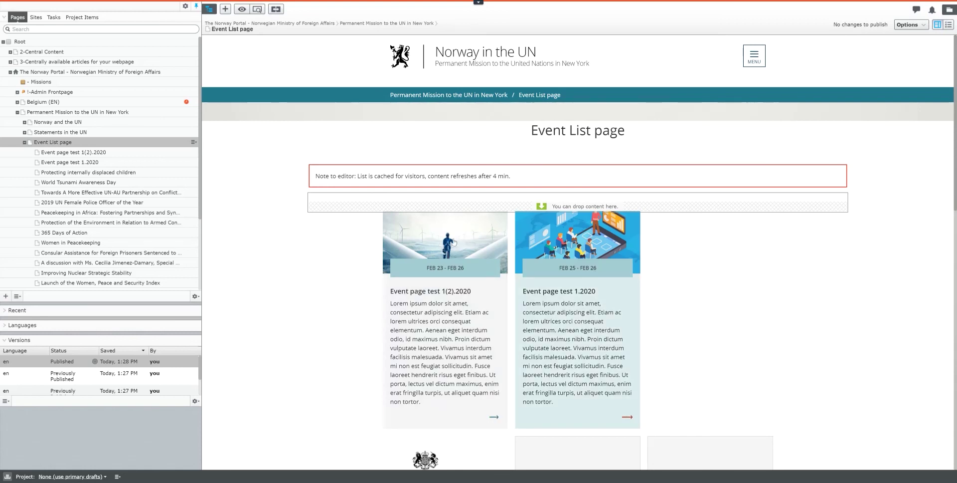
Examine how upcoming and past events are ordered and coloured on the Event List page
scroll(819, 315, down, 5)
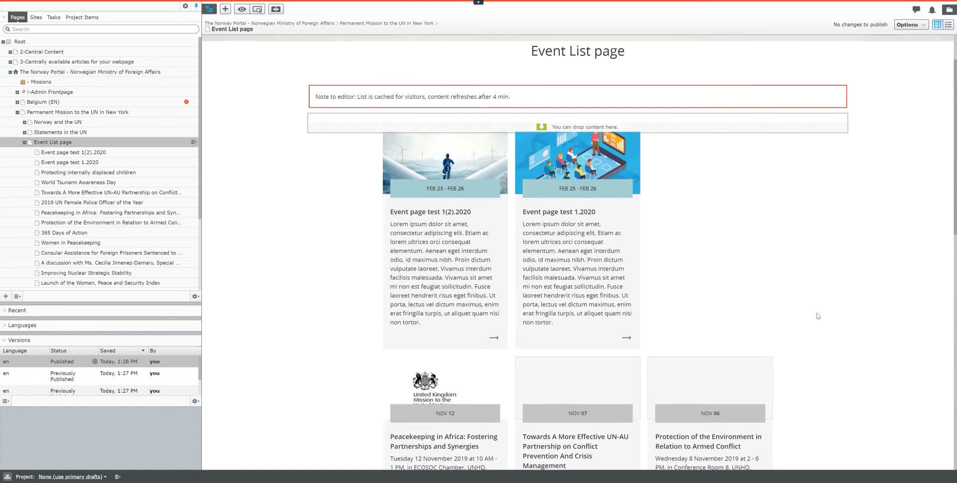
scroll(818, 316, down, 2)
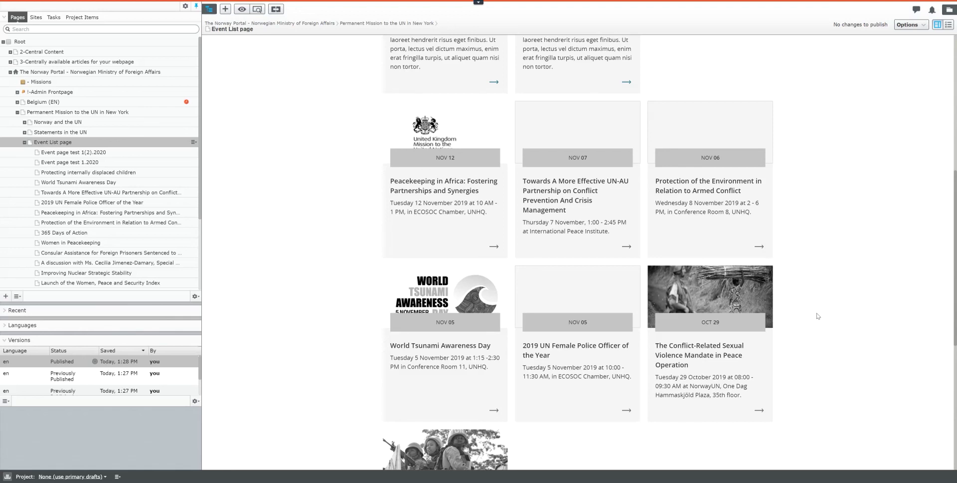
scroll(801, 284, up, 5)
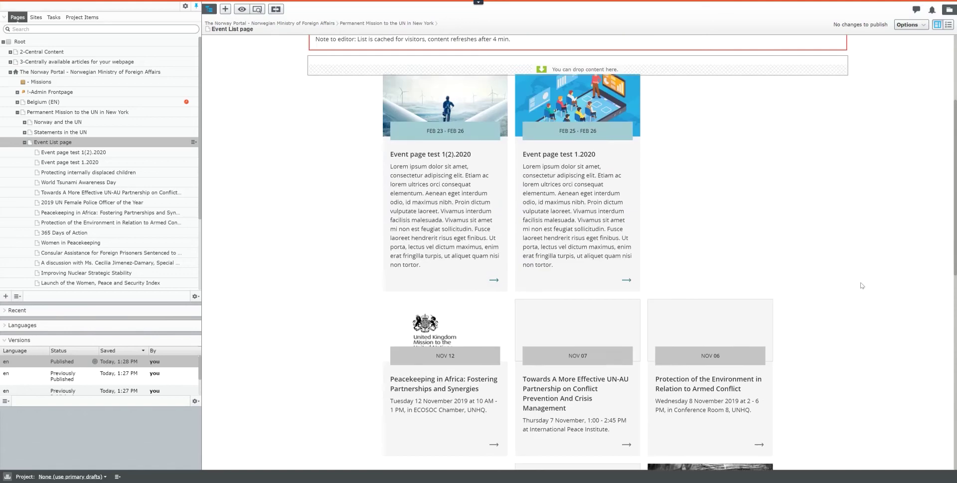
scroll(348, 224, down, 4)
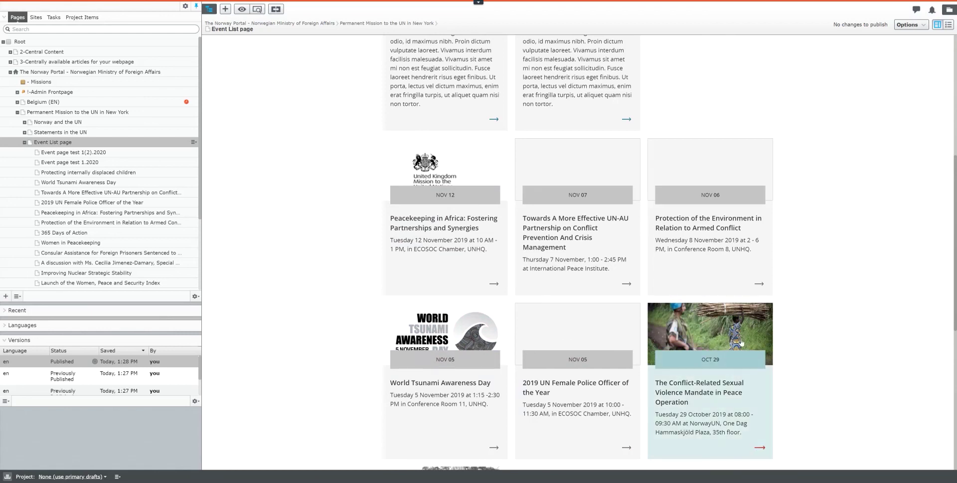
scroll(658, 195, up, 3)
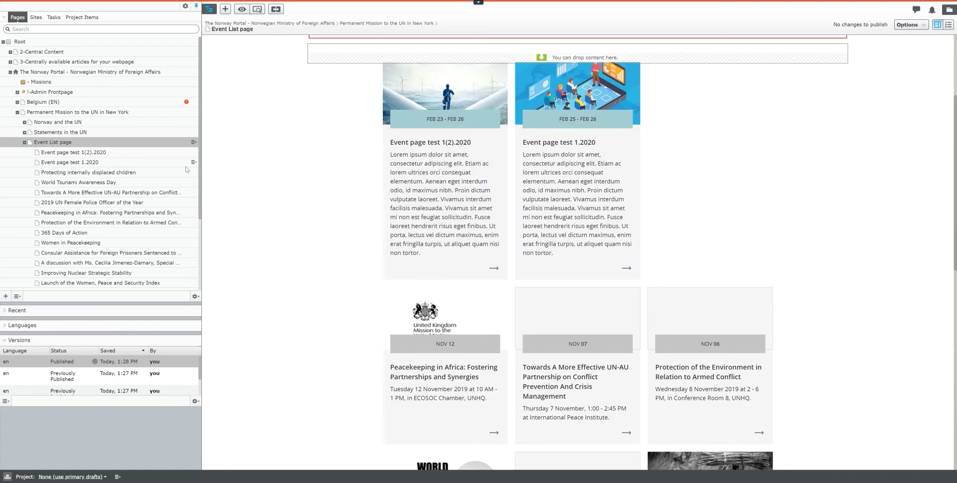
drag(117, 164, 79, 135)
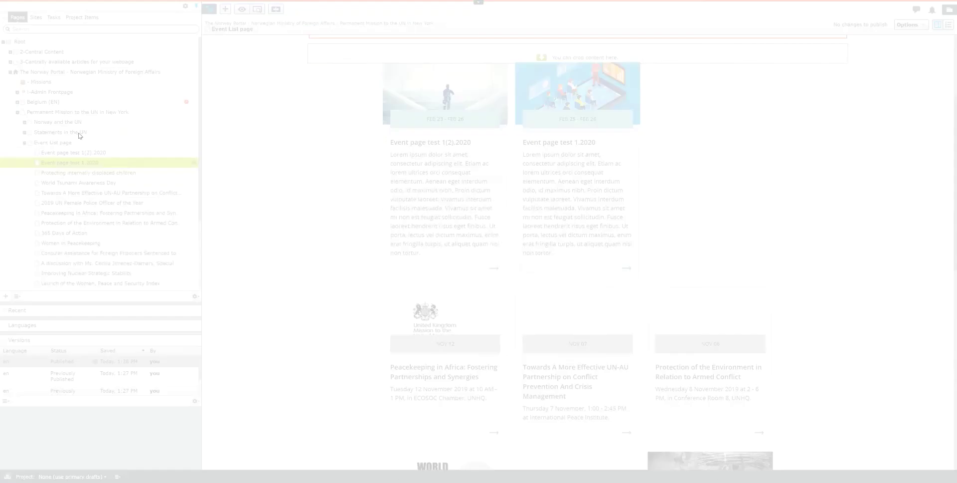
Move Event page test 1.2020 under the Statements in the UN page, and open the Event List page
key(Return)
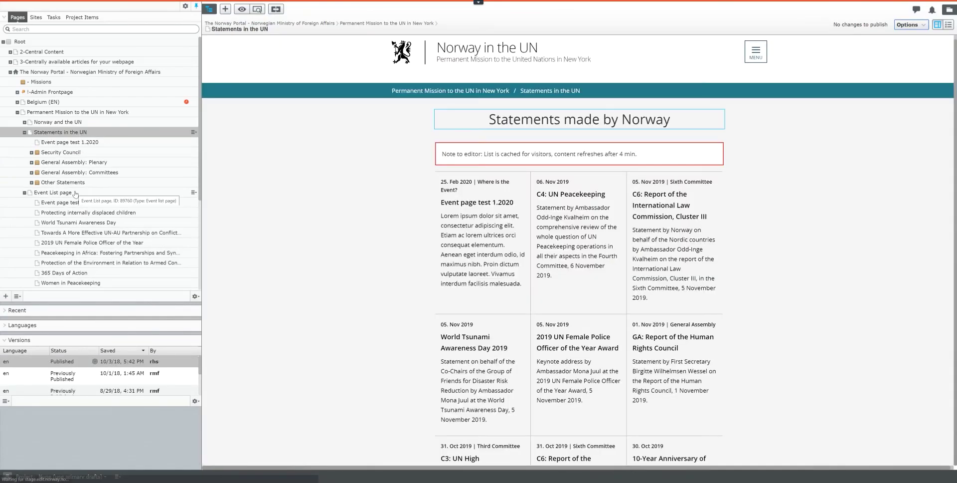
click(75, 194)
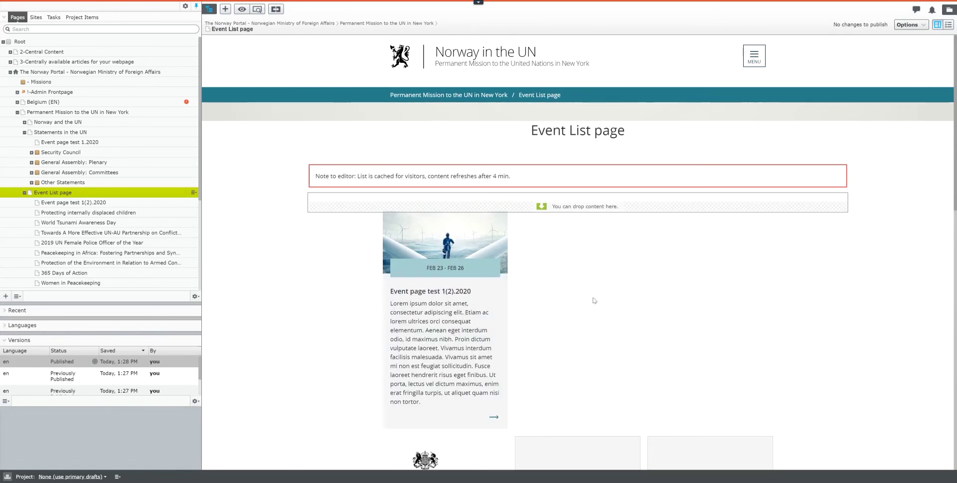
Examine the events listed on both result pages of the Event List page, and return to the first result page
scroll(711, 326, down, 4)
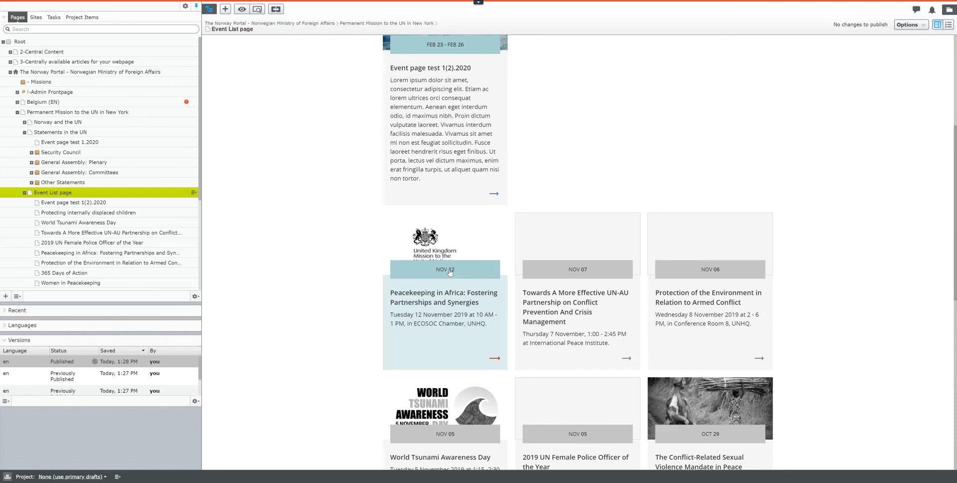
scroll(423, 164, up, 3)
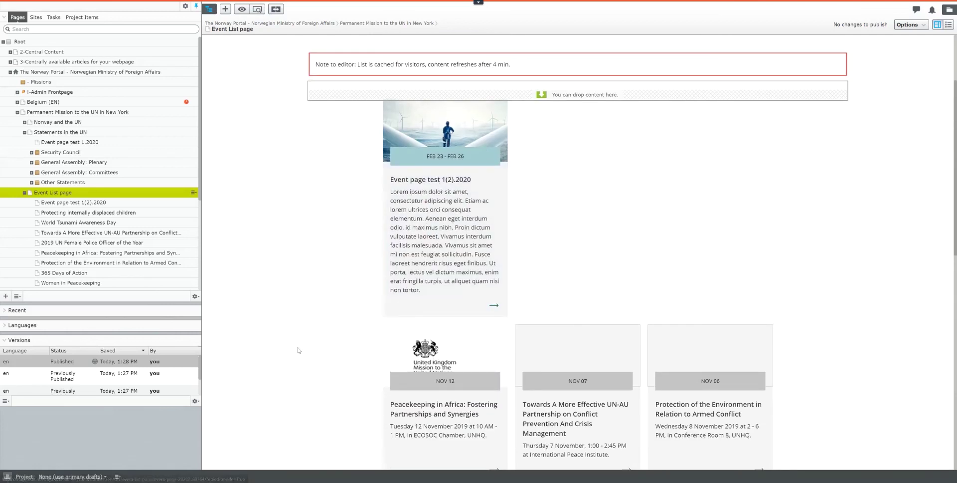
scroll(530, 218, down, 3)
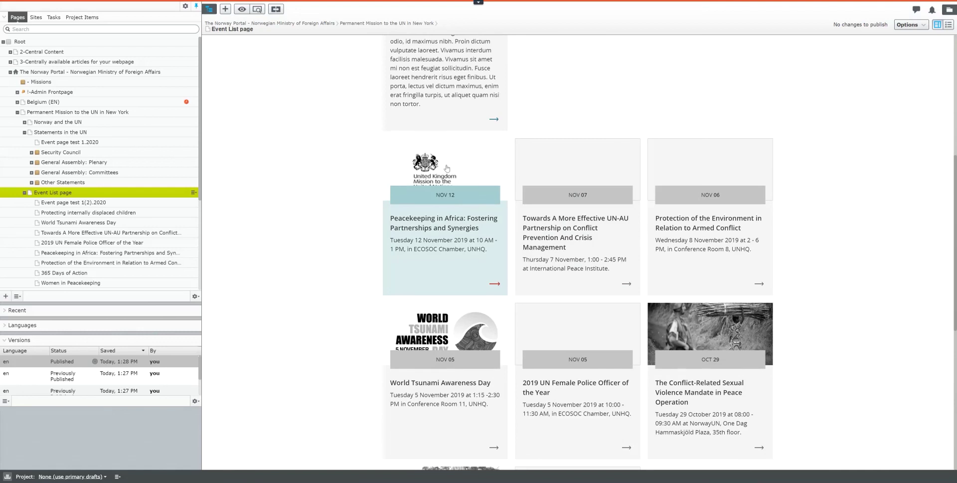
scroll(447, 168, down, 4)
scroll(561, 281, down, 3)
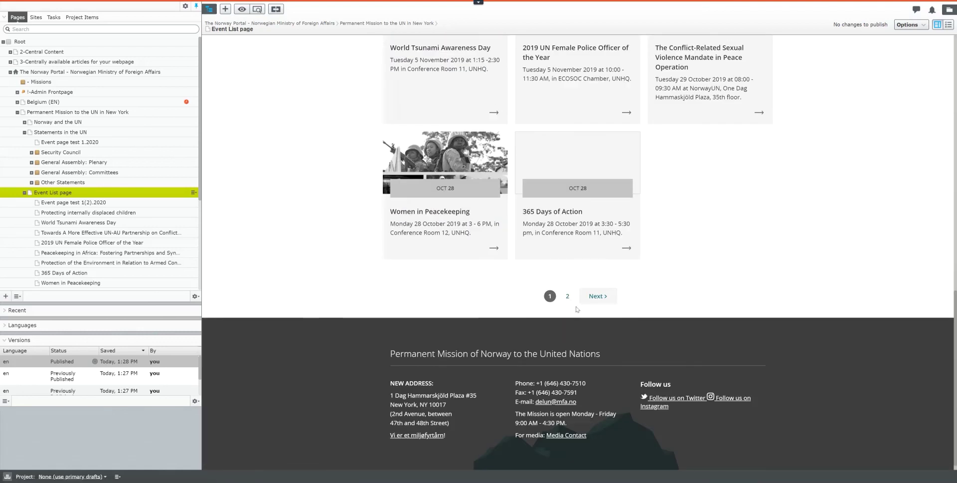
click(599, 302)
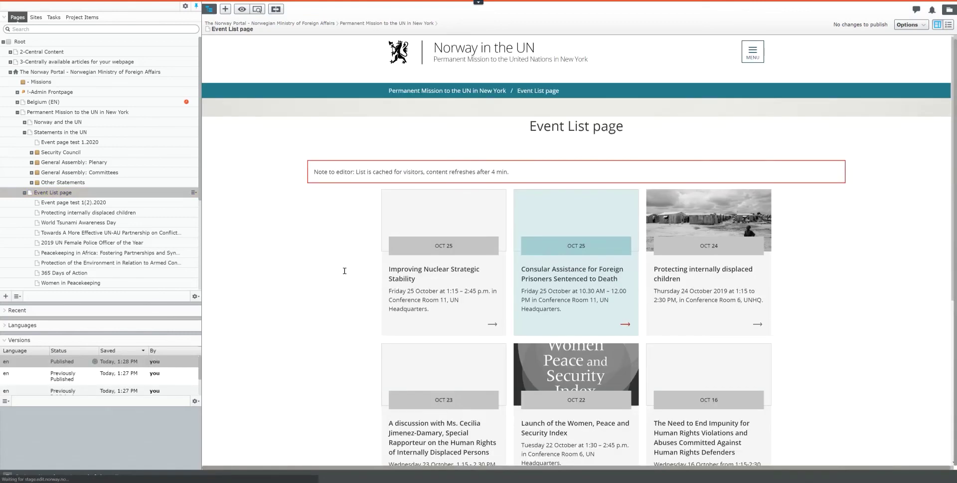
scroll(698, 295, down, 5)
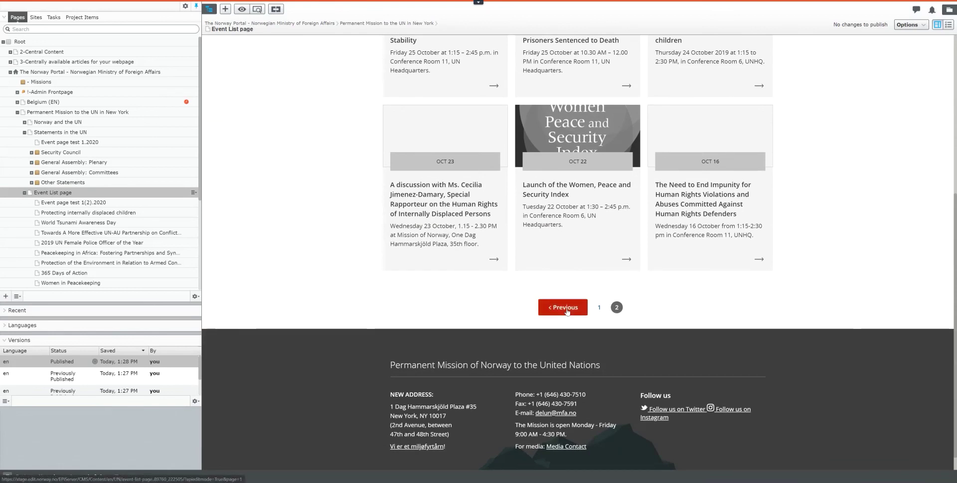
click(567, 307)
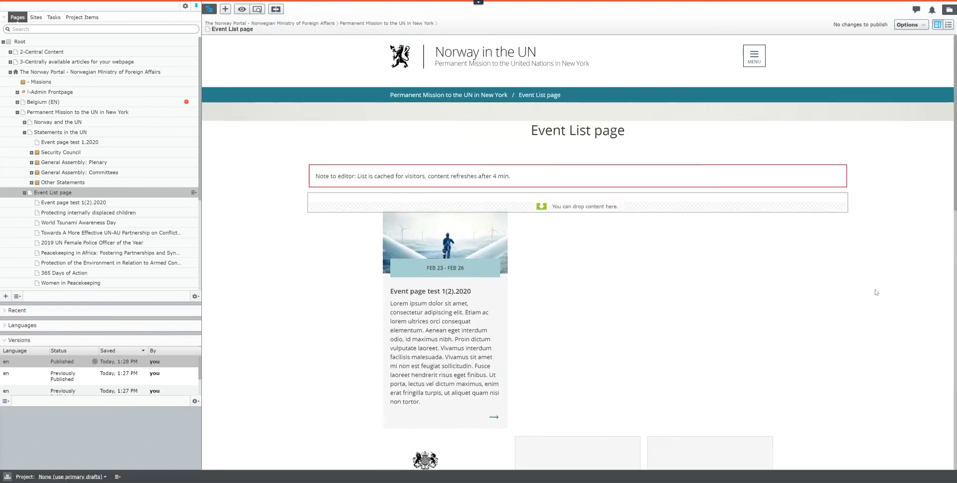
scroll(876, 292, down, 10)
scroll(874, 288, up, 5)
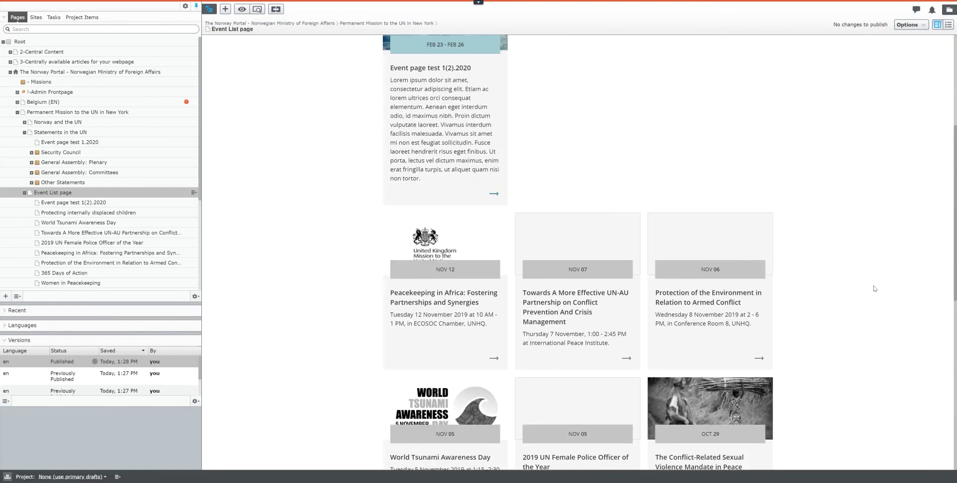
scroll(874, 286, up, 3)
scroll(874, 285, down, 6)
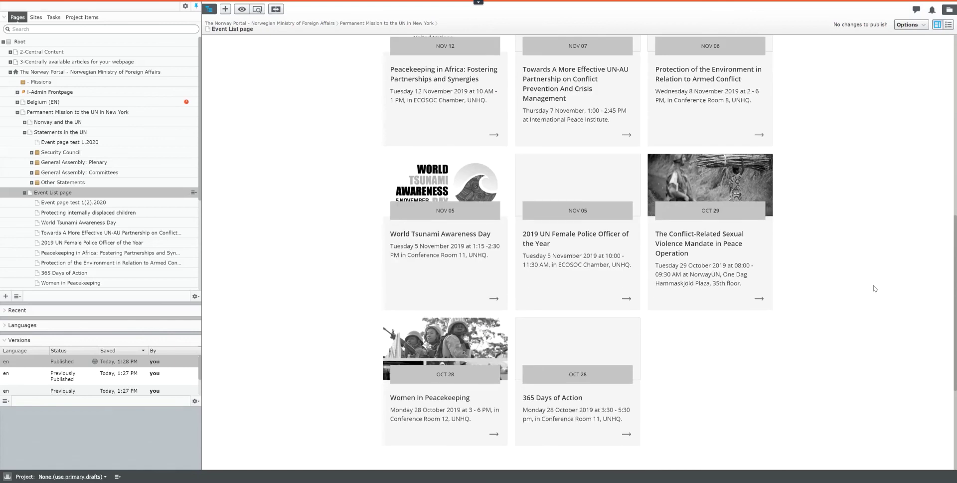
scroll(873, 285, up, 8)
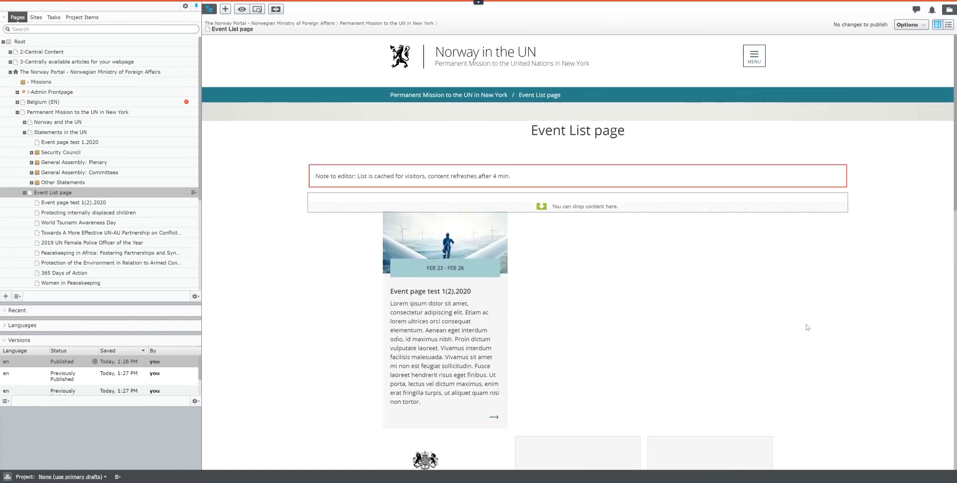
click(30, 172)
click(31, 172)
click(31, 172)
click(31, 172)
click(31, 152)
click(31, 152)
Move Event page test 1.2020 back under the Event List page, and place Event page test 1(2).2020 as the focus event
drag(56, 145, 62, 191)
key(Return)
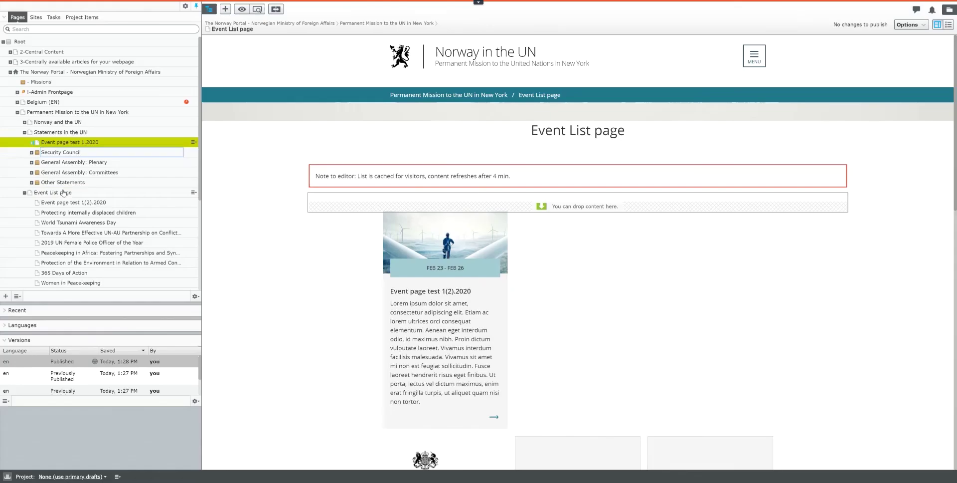
drag(76, 196, 356, 207)
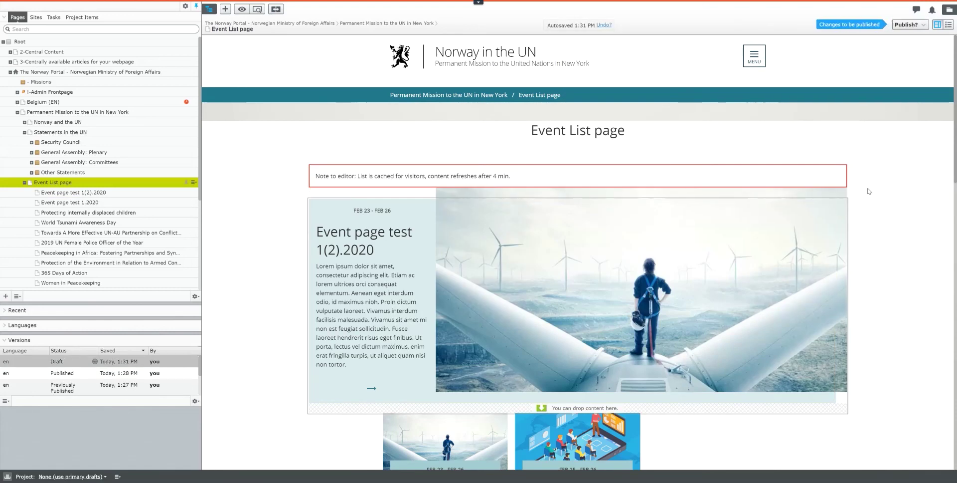
Examine the number and order of events listed below the focus event on the Event List page
scroll(869, 194, down, 5)
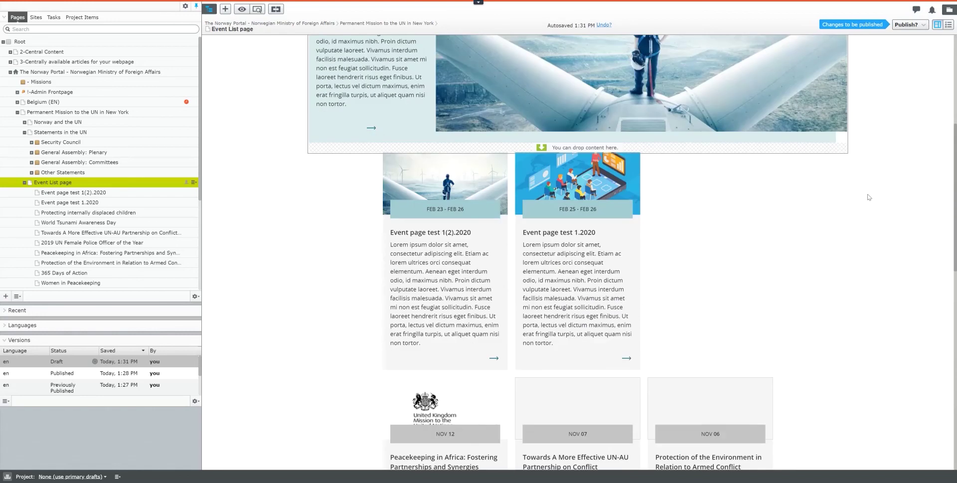
scroll(870, 197, down, 5)
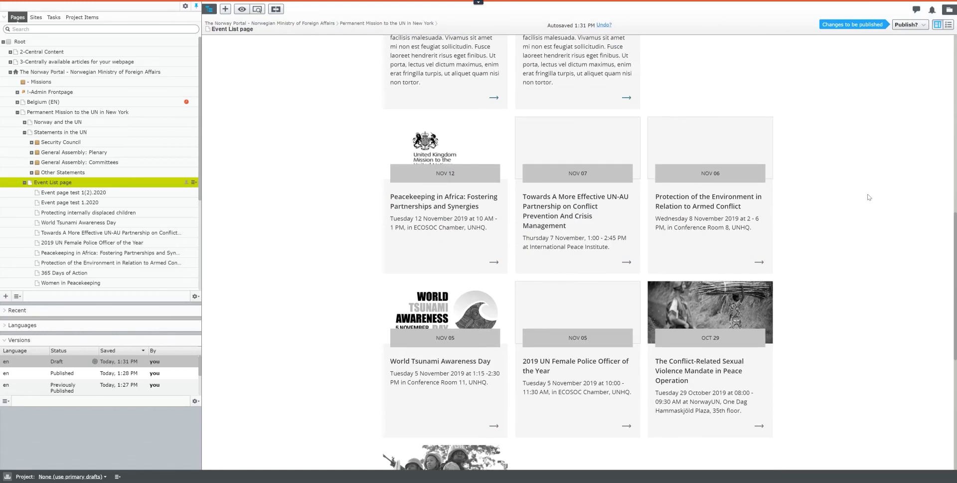
scroll(869, 197, down, 6)
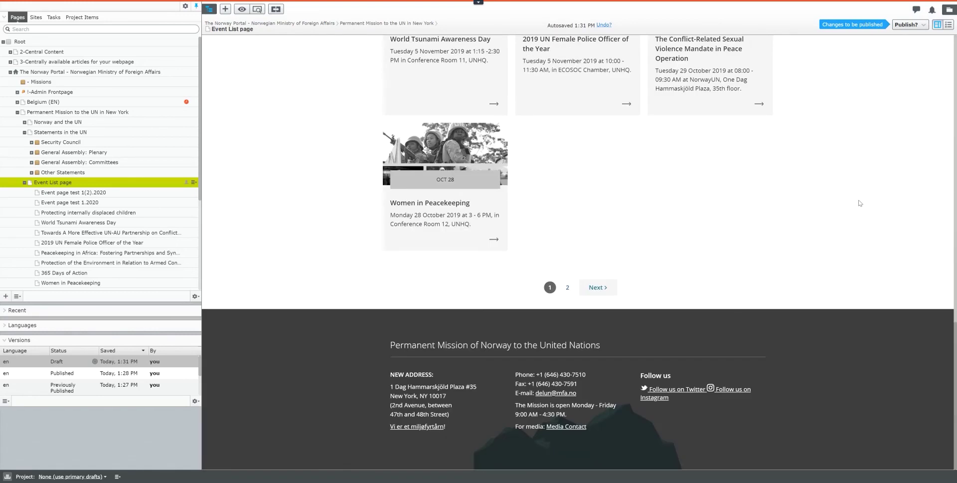
scroll(860, 237, up, 4)
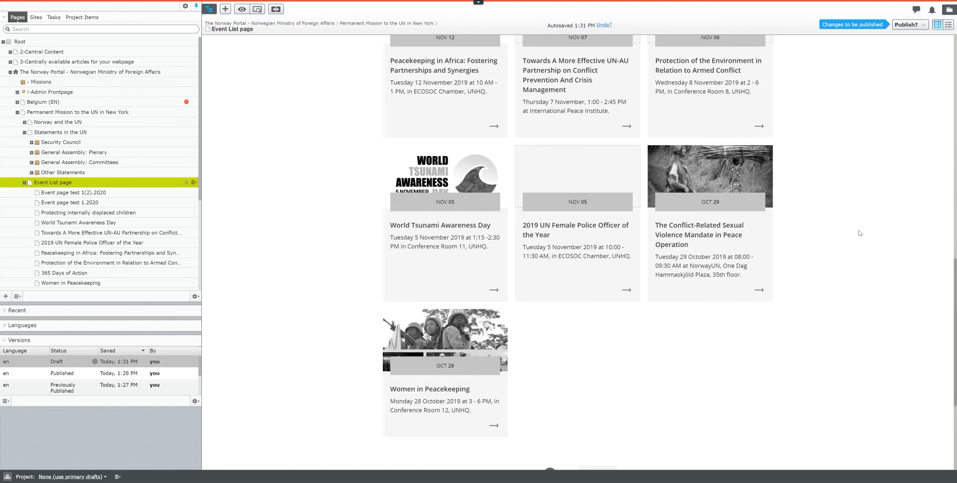
scroll(860, 233, up, 15)
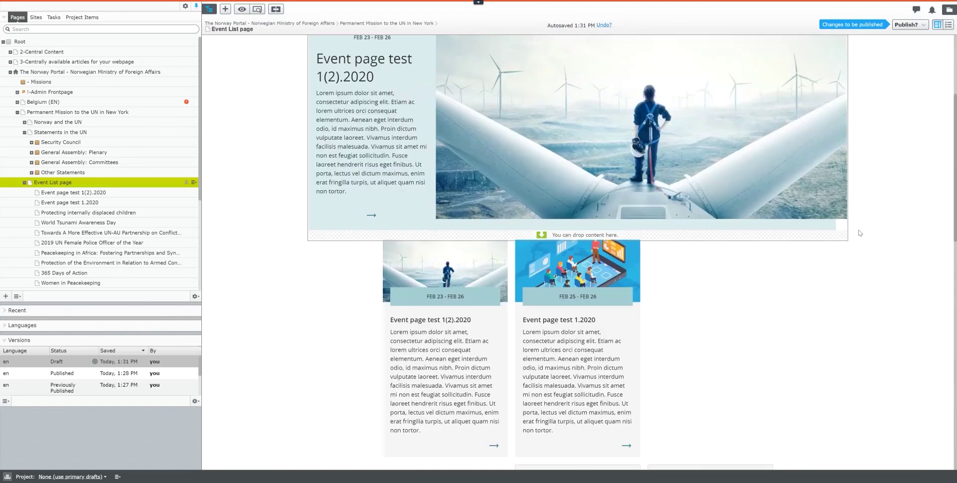
scroll(870, 231, down, 3)
scroll(906, 176, up, 1)
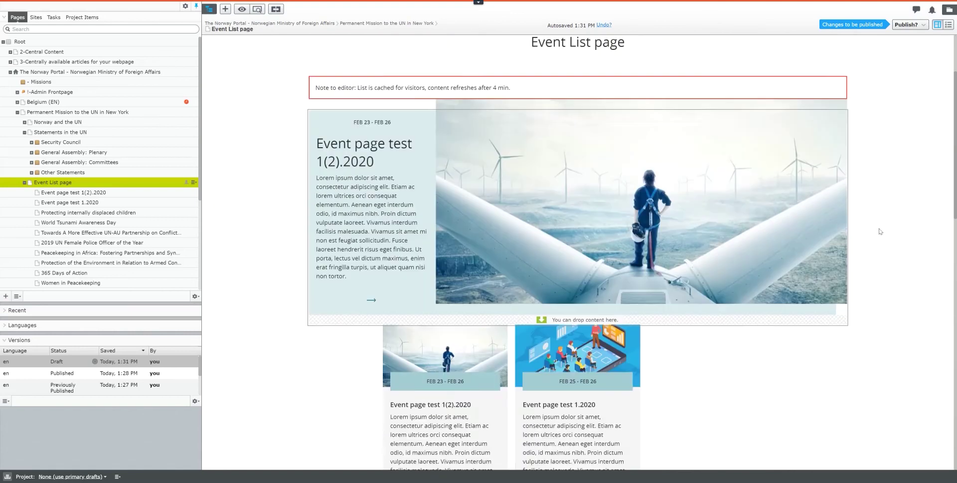